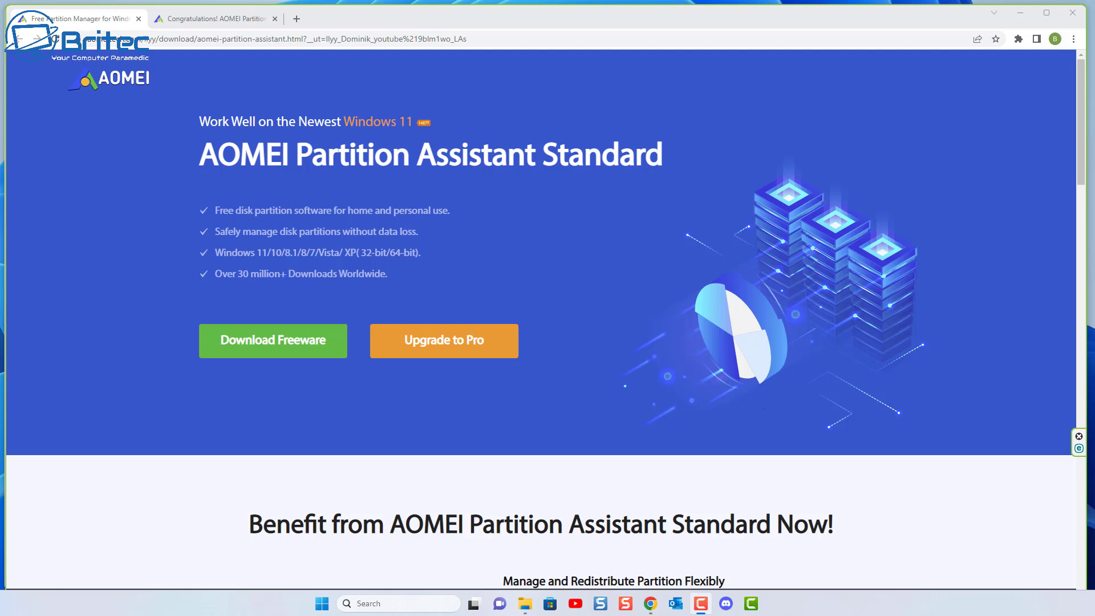
Review the AOMEI Partition Assistant Standard benefits page and the edition comparison table, including the Clone disk feature
left_click(1081, 86)
left_click_drag(1081, 86, 1090, 183)
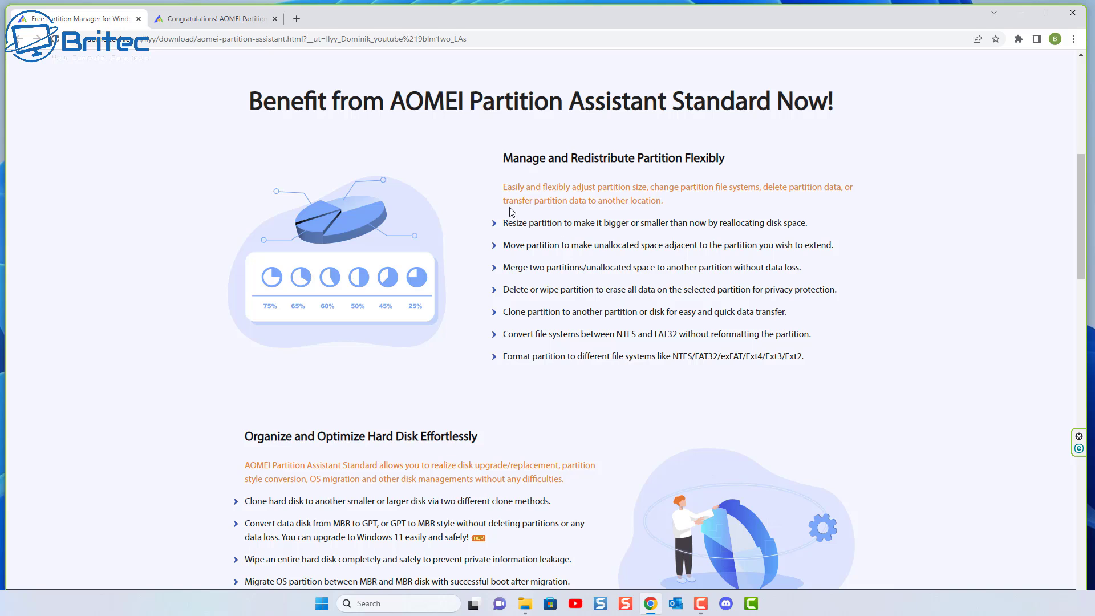
left_click(225, 19)
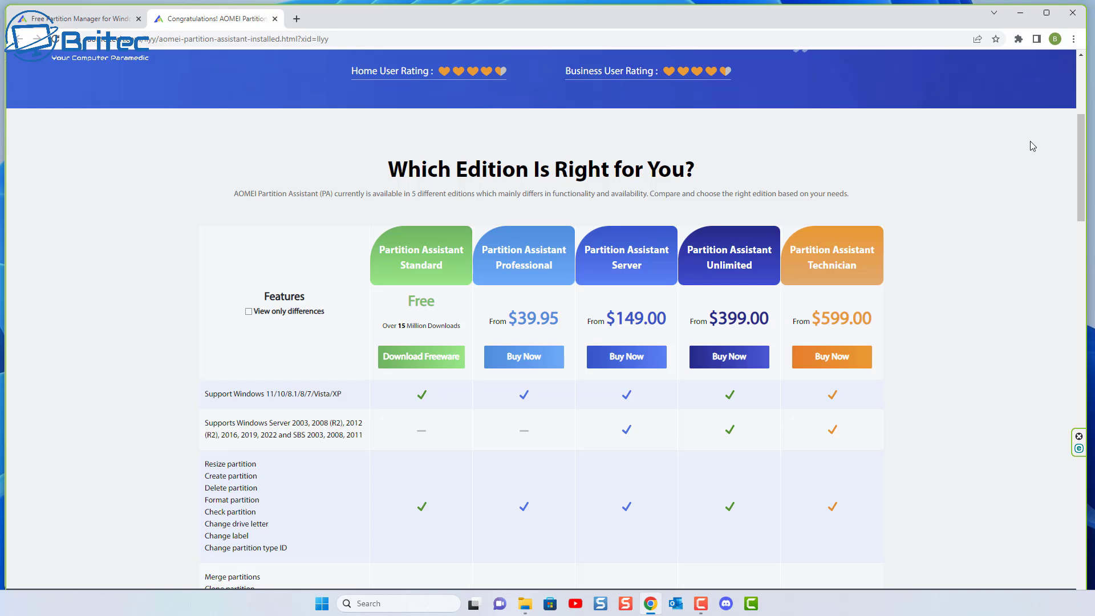
left_click_drag(1082, 140, 1084, 169)
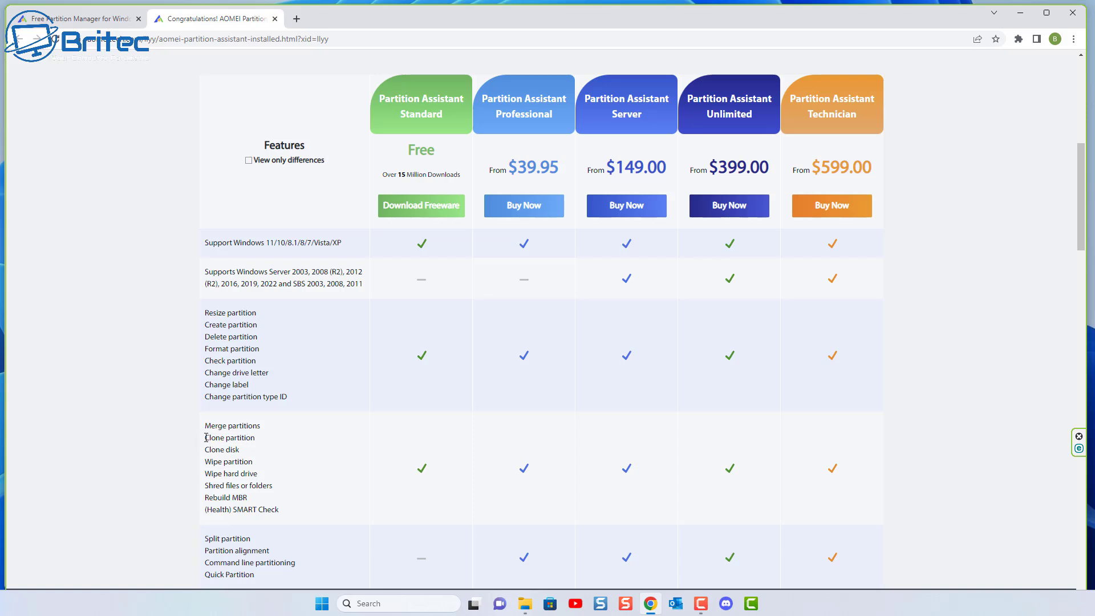
left_click_drag(205, 449, 269, 453)
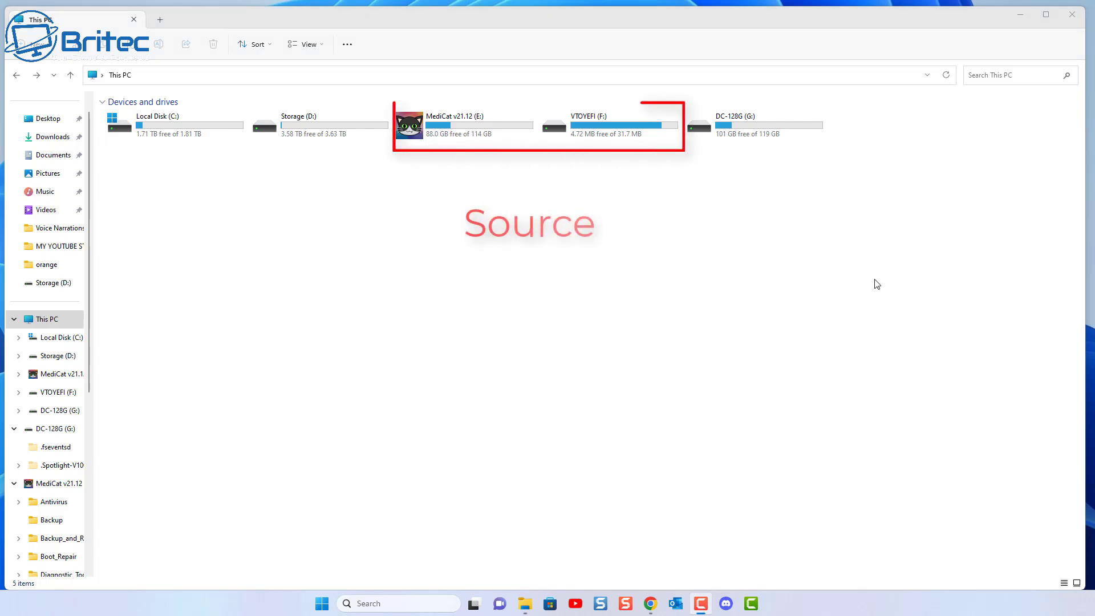
Identify the DC-128G (G:) drive in File Explorer and start AOMEI Partition Assistant's Disk Clone Wizard with the Clone Disk Quickly method
left_click(749, 136)
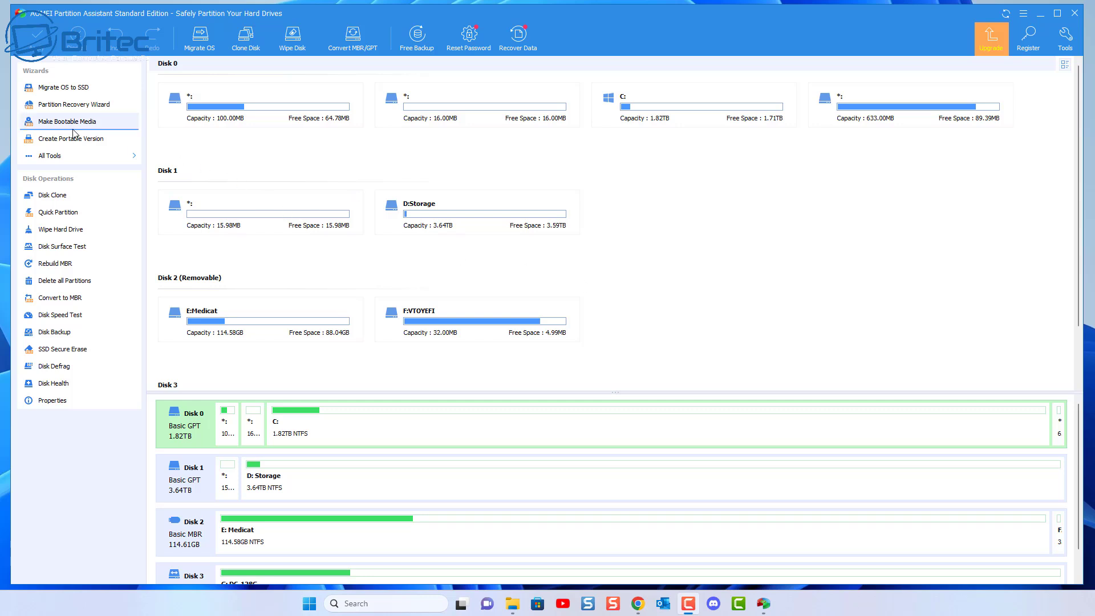
left_click(53, 157)
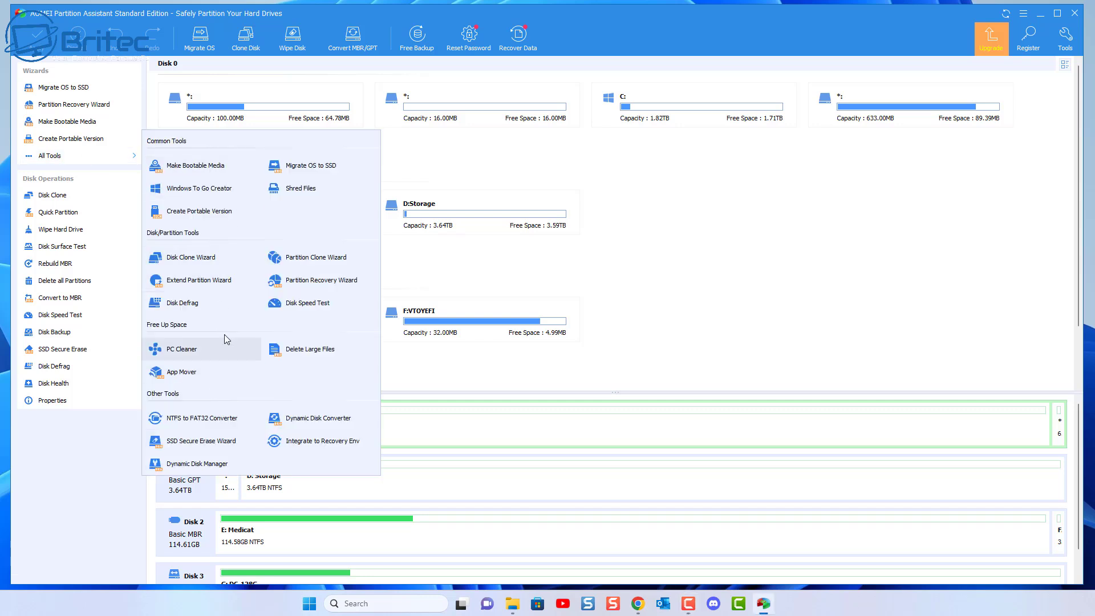
left_click(189, 259)
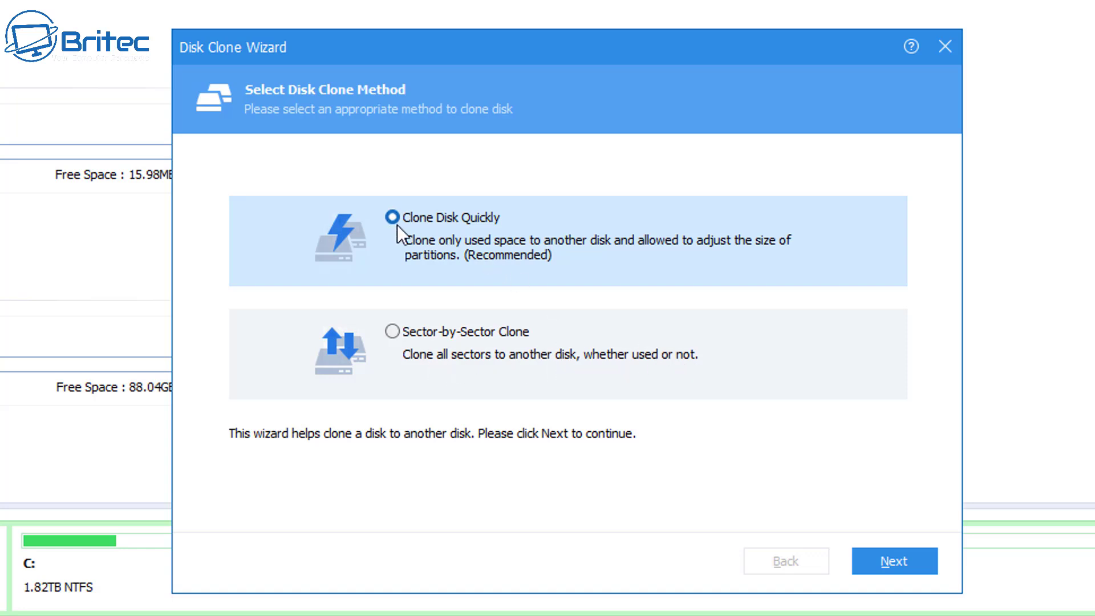
left_click(875, 563)
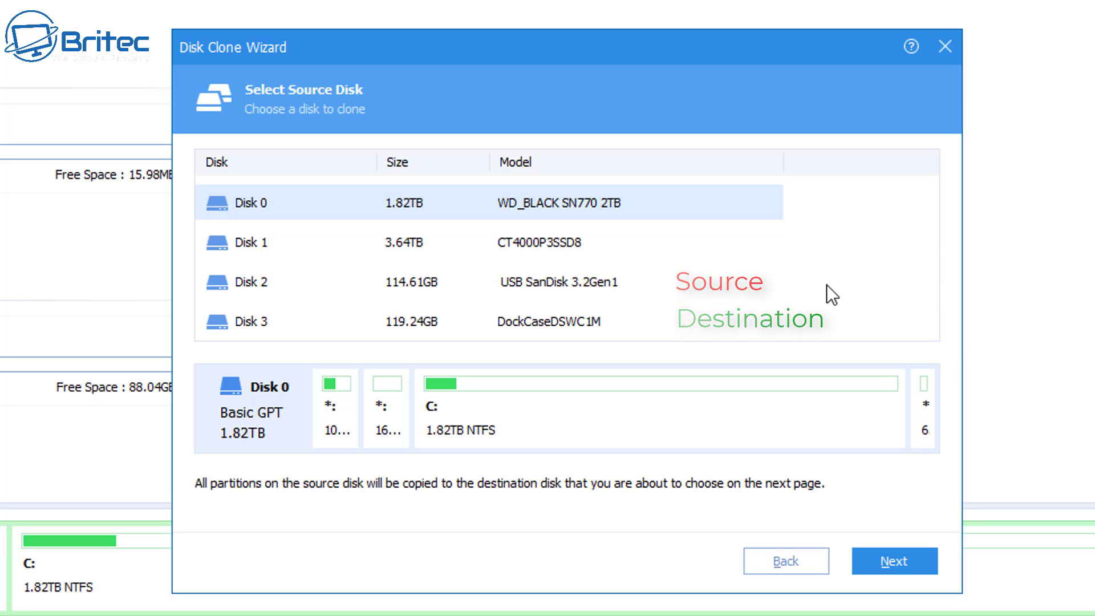
Set Disk 2 as the clone source and Disk 3 as the destination with SSD optimization enabled, accepting the wipe of the destination
left_click(251, 287)
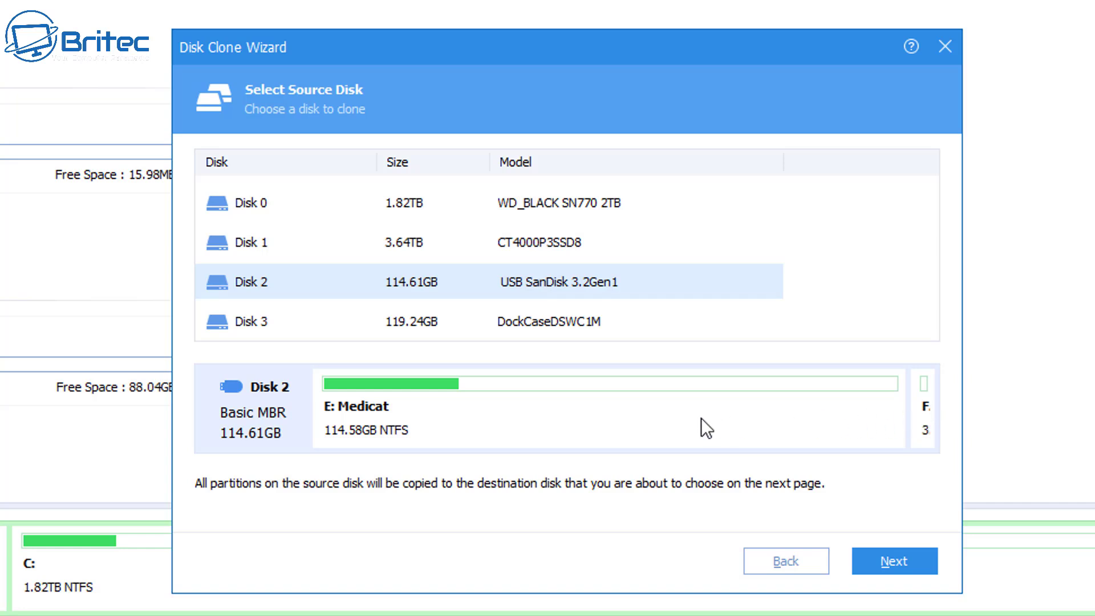
left_click(925, 567)
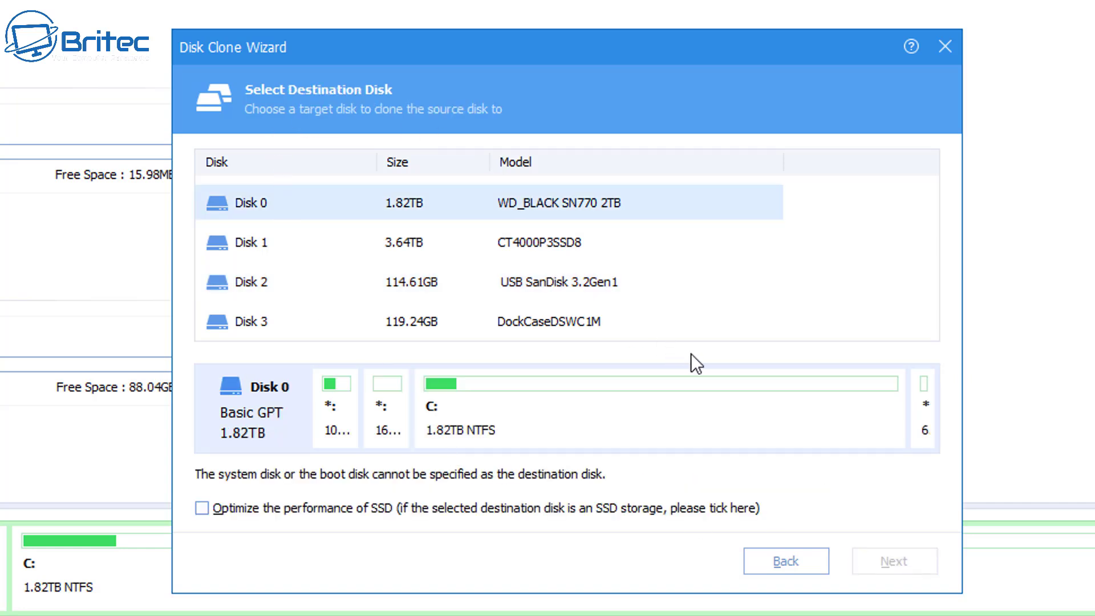
left_click(538, 330)
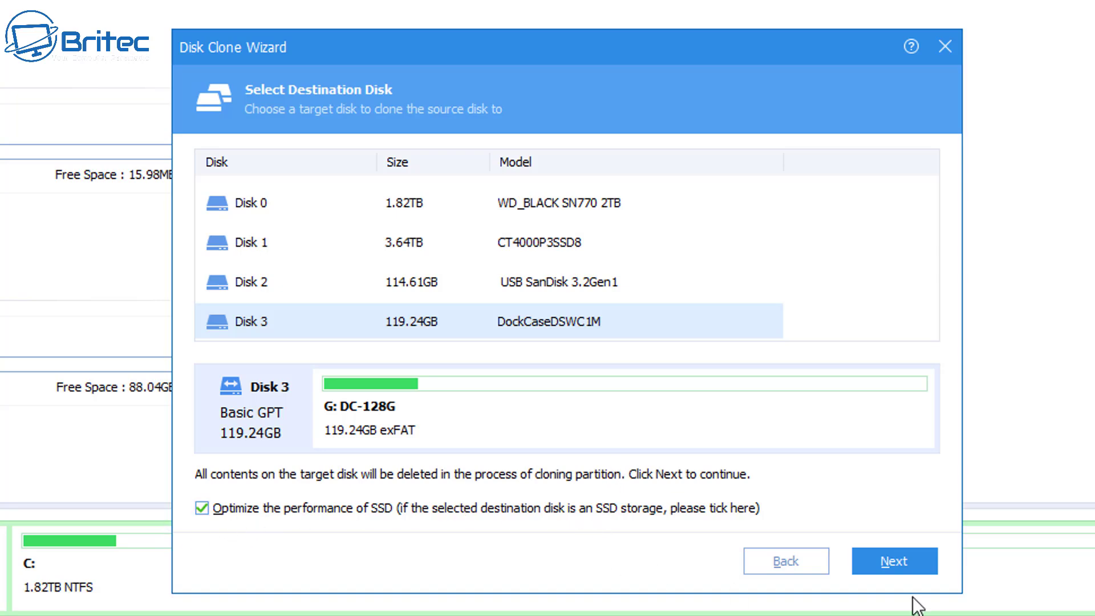
left_click(883, 563)
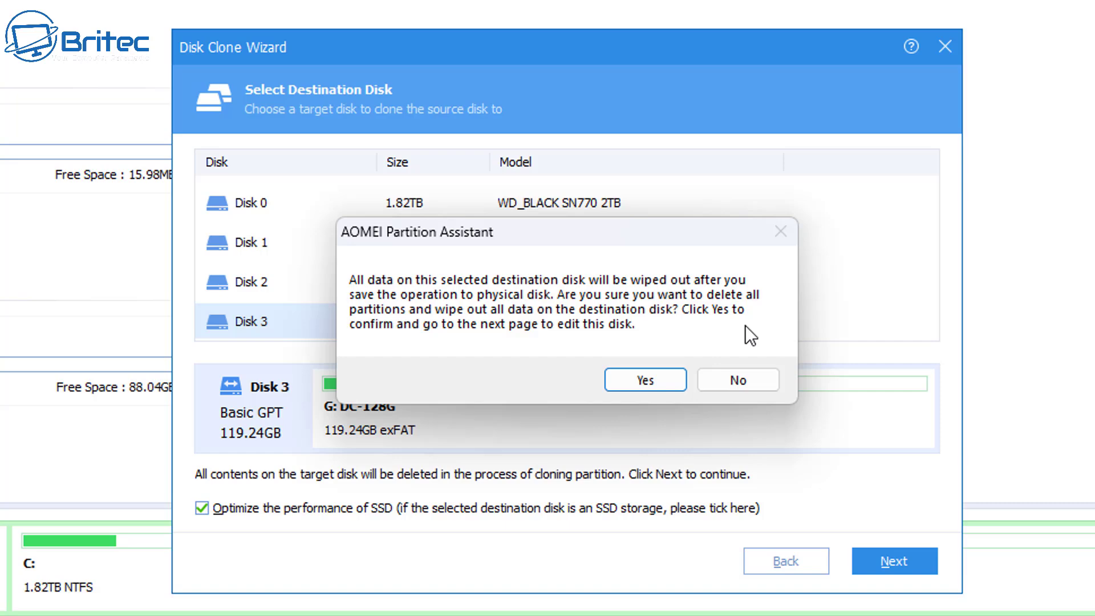
left_click(638, 385)
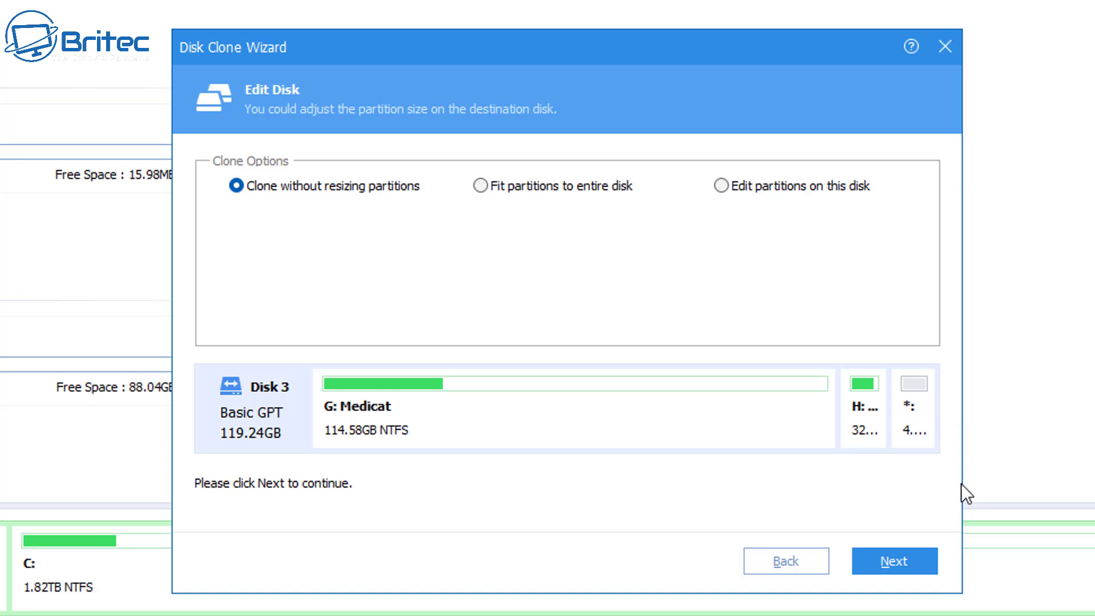
left_click(480, 186)
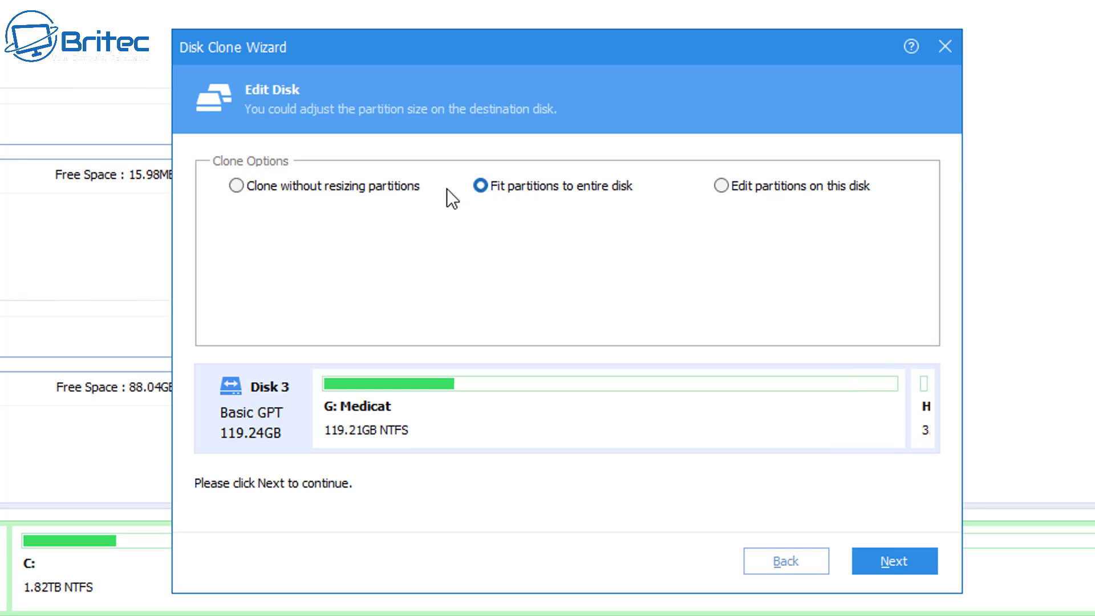
left_click(236, 185)
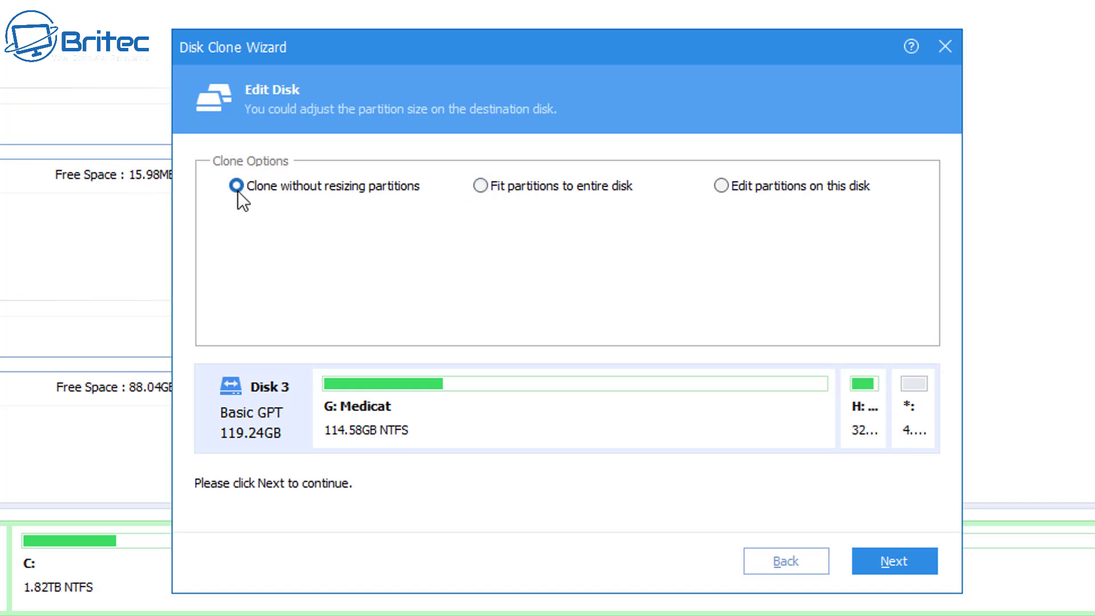
left_click(720, 186)
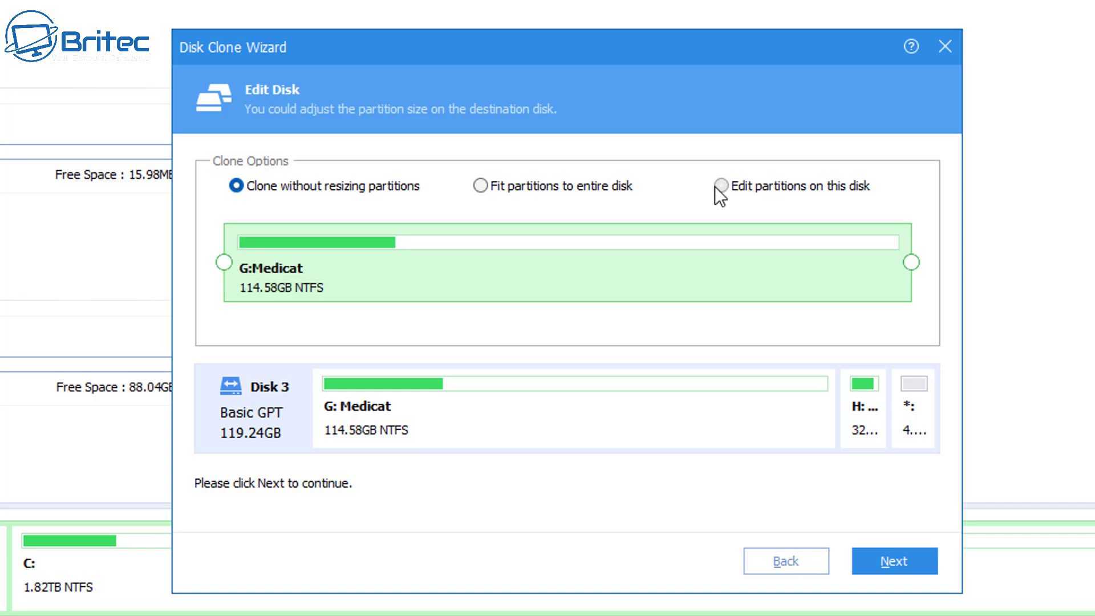
Choose Clone without resizing partitions for the destination disk and finish the Disk Clone Wizard
left_click(241, 183)
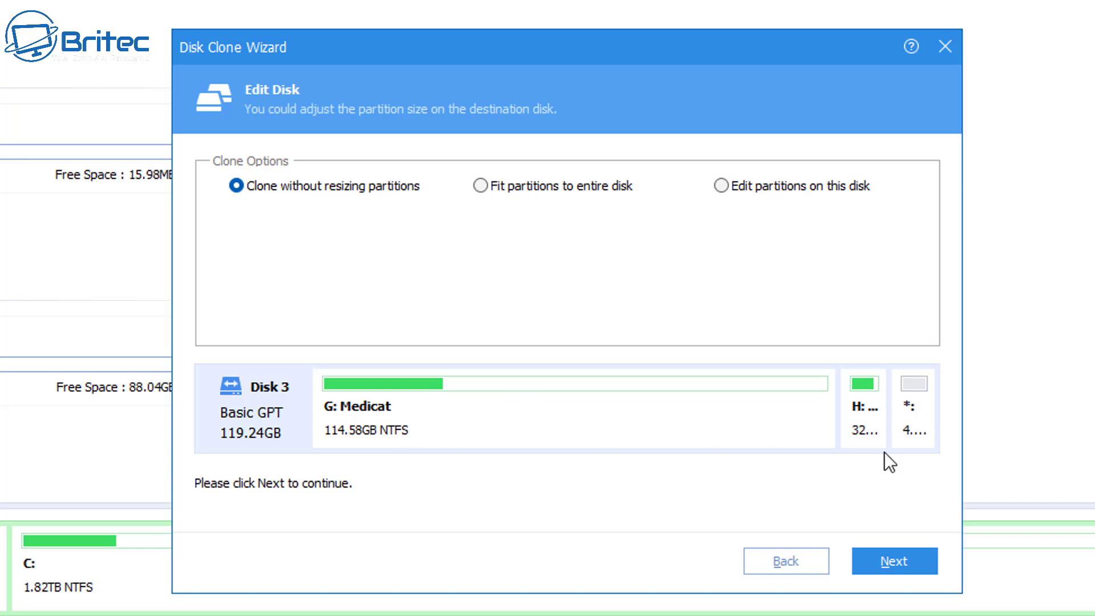
left_click(891, 559)
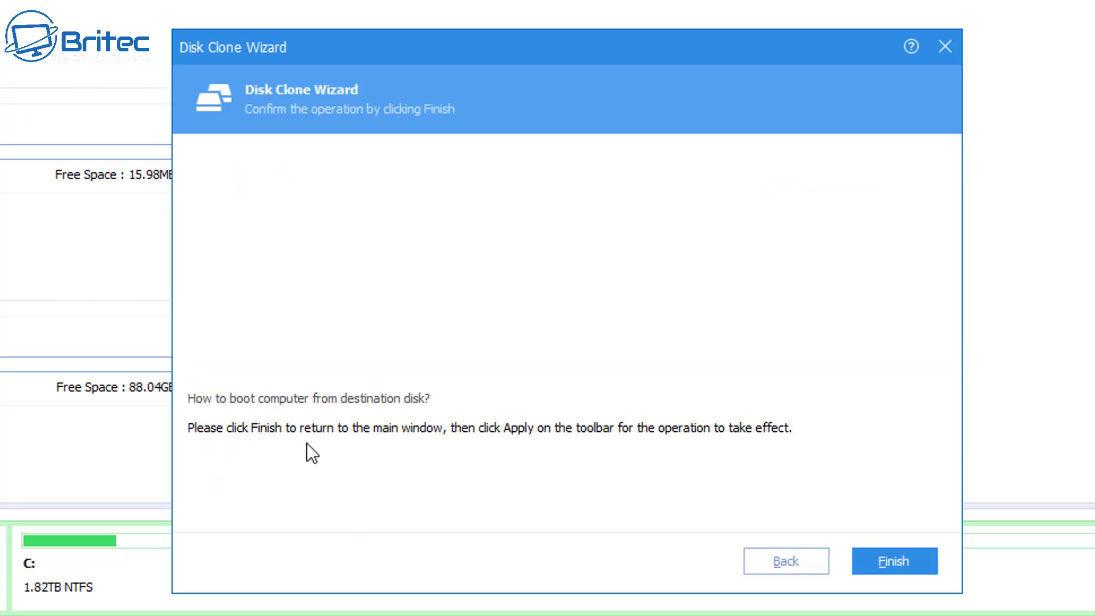
left_click(894, 561)
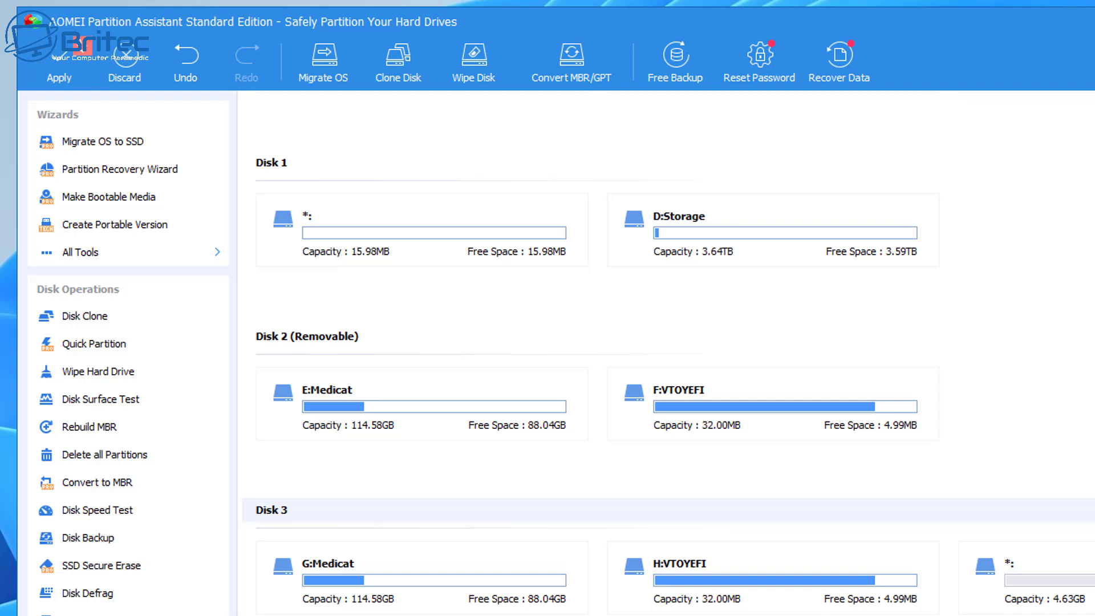
Apply the pending clone of Disk 2 to Disk 3, run it to completion and dismiss the closing message
left_click(59, 78)
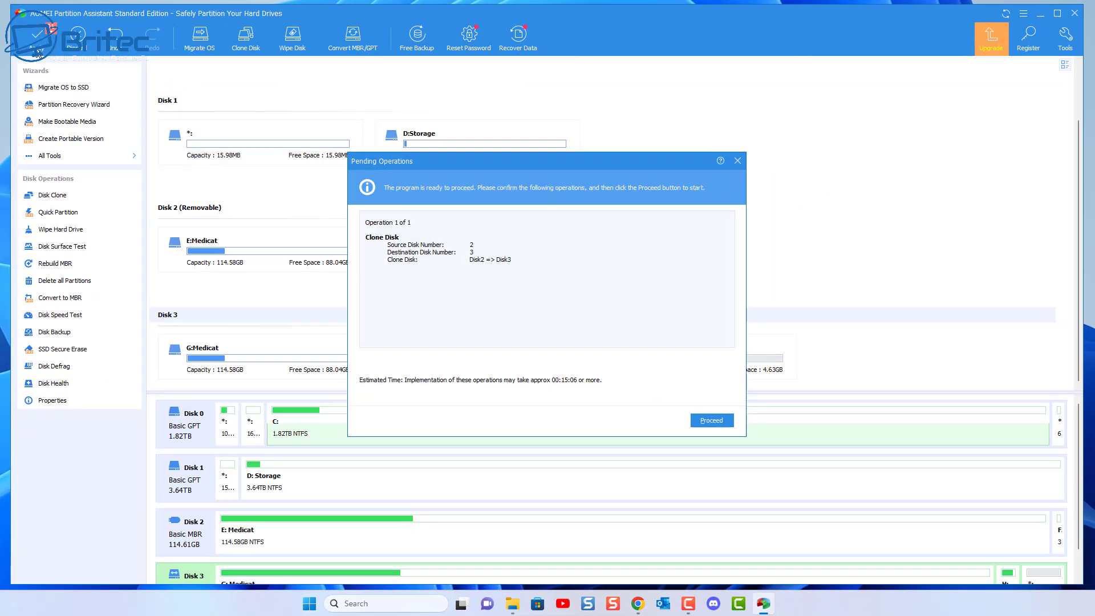
left_click(717, 422)
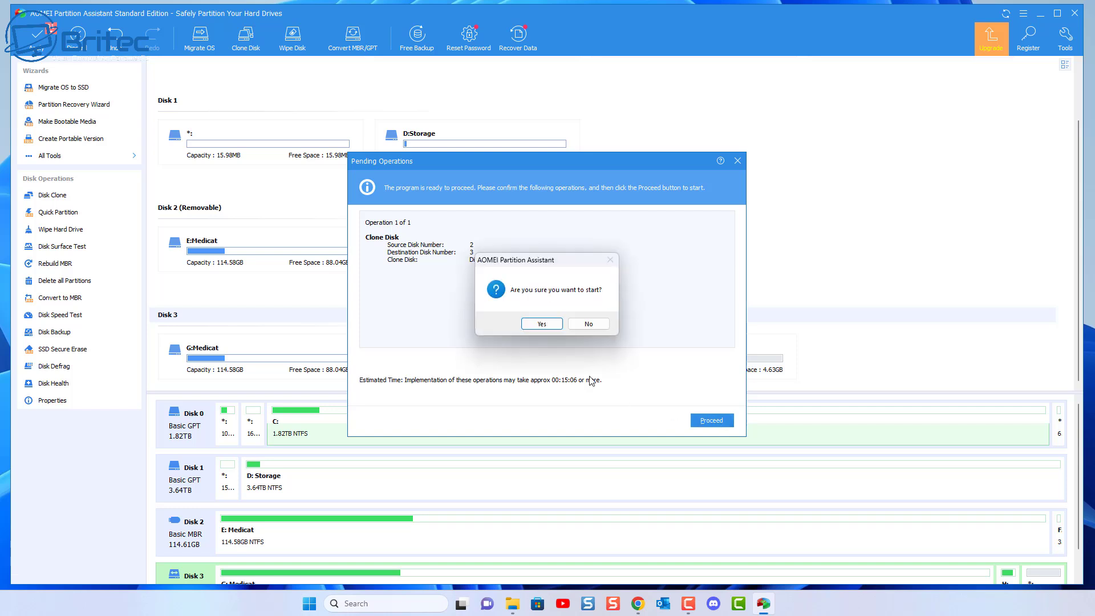
left_click(542, 323)
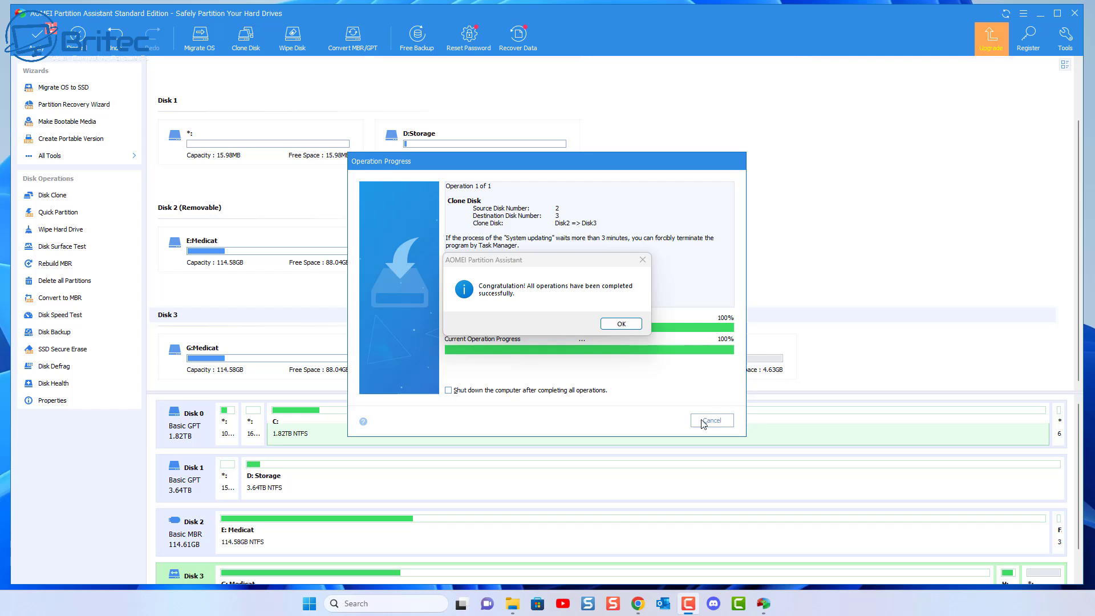
left_click(626, 323)
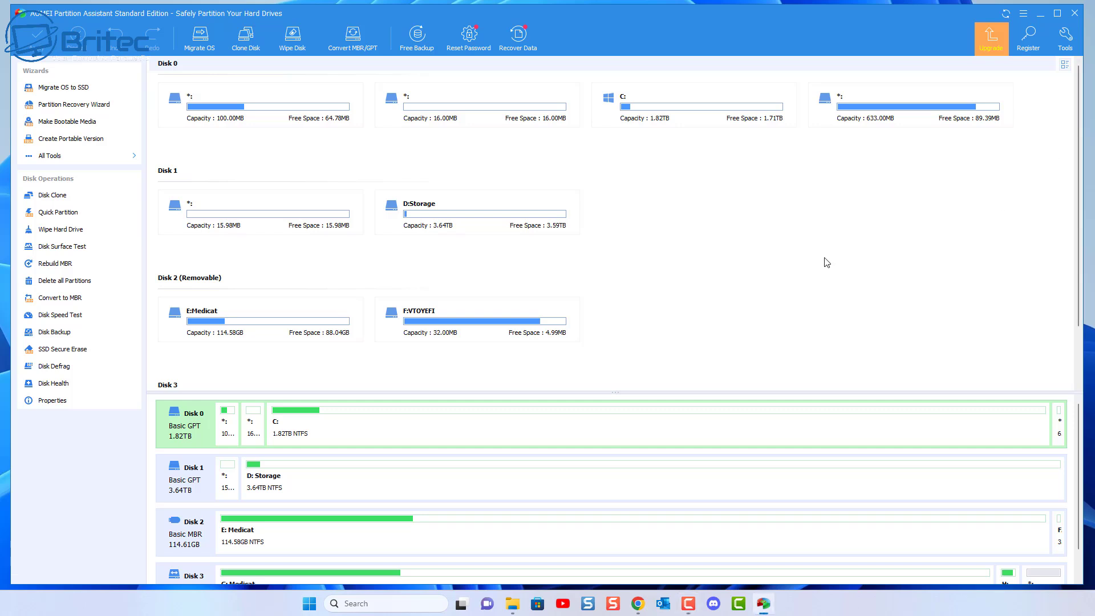
Compare the partitions on Disk 3 with those on Disk 2, and close the partition program
scroll(826, 262, "down", 1)
scroll(671, 366, "down", 2)
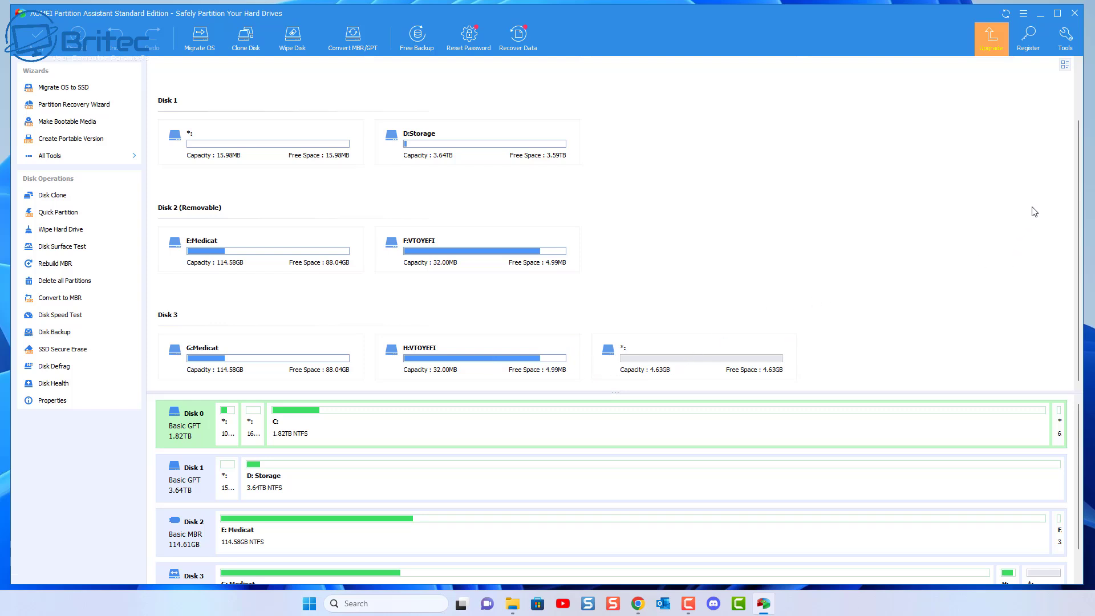
left_click(1074, 18)
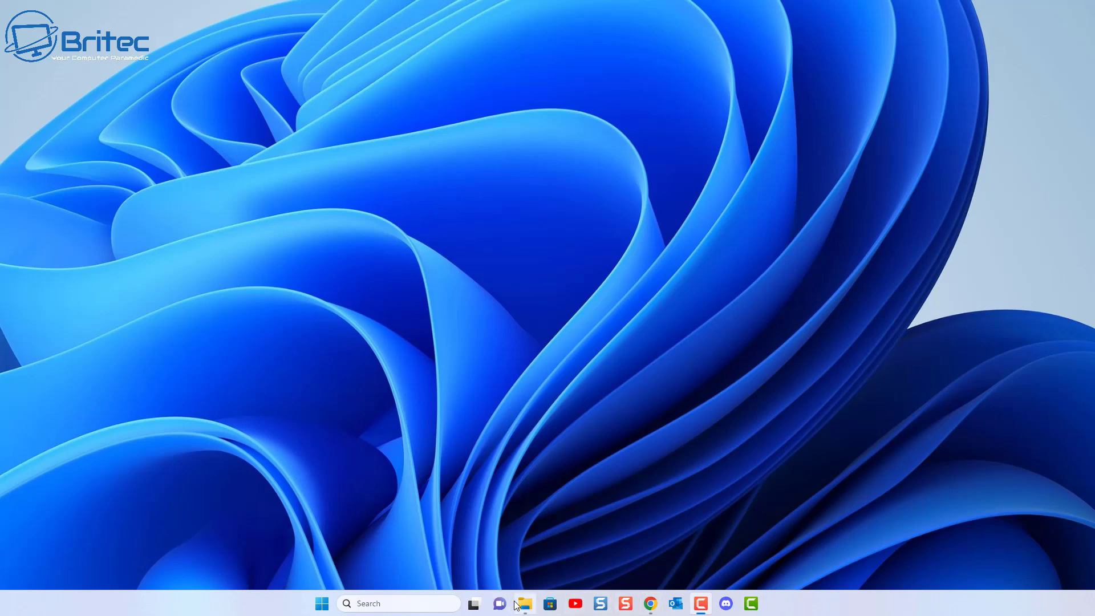
Switch to File Explorer to check the cloned drives under This PC, and close its window
mouse_move(526, 607)
left_click(548, 556)
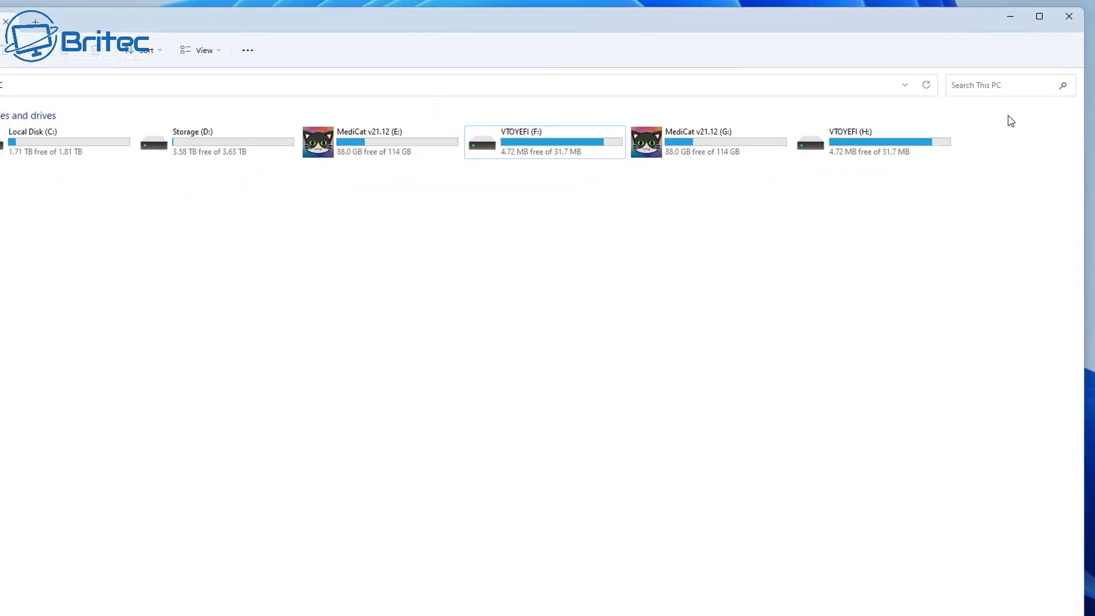
left_click(1068, 16)
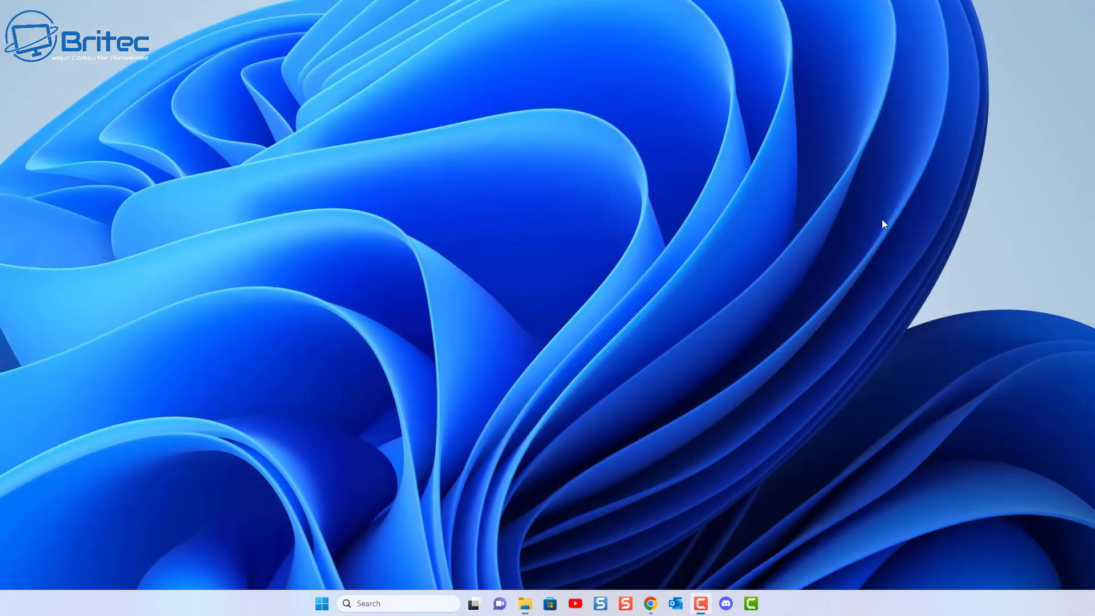
Open Disk Management and enlarge its window to compare the partition layouts of Disk 2 and Disk 3, closing it when done
right_click(321, 603)
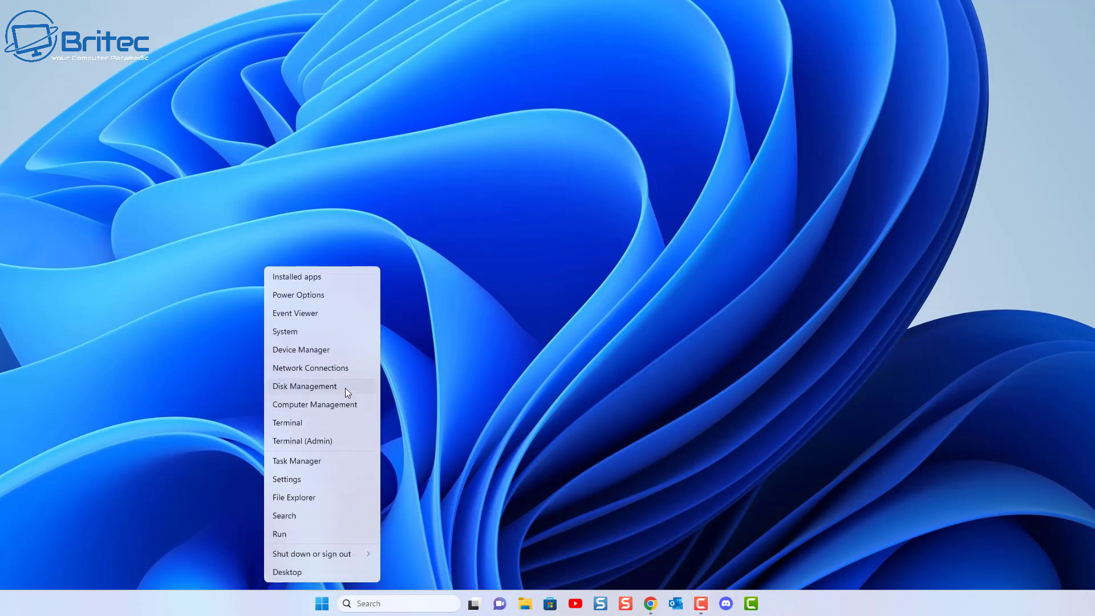
left_click(344, 388)
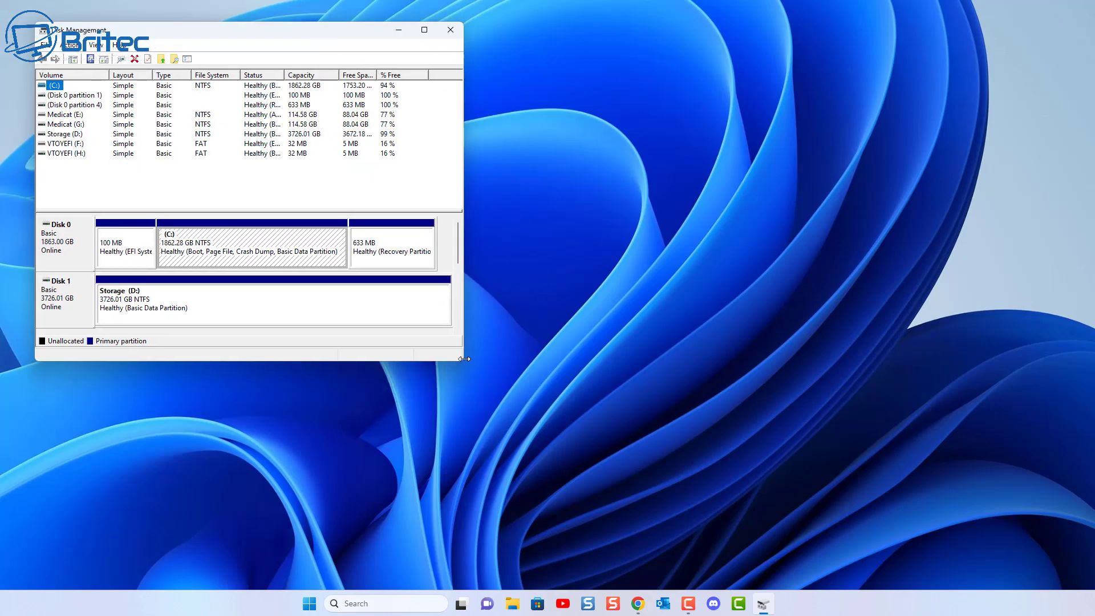
left_click_drag(462, 360, 1082, 579)
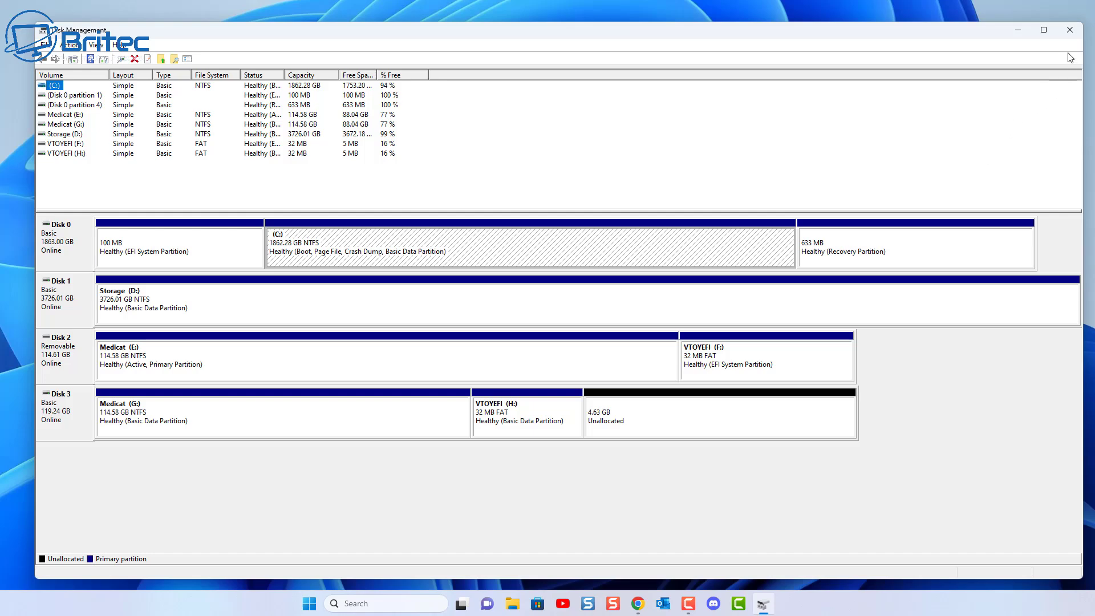
left_click(1069, 31)
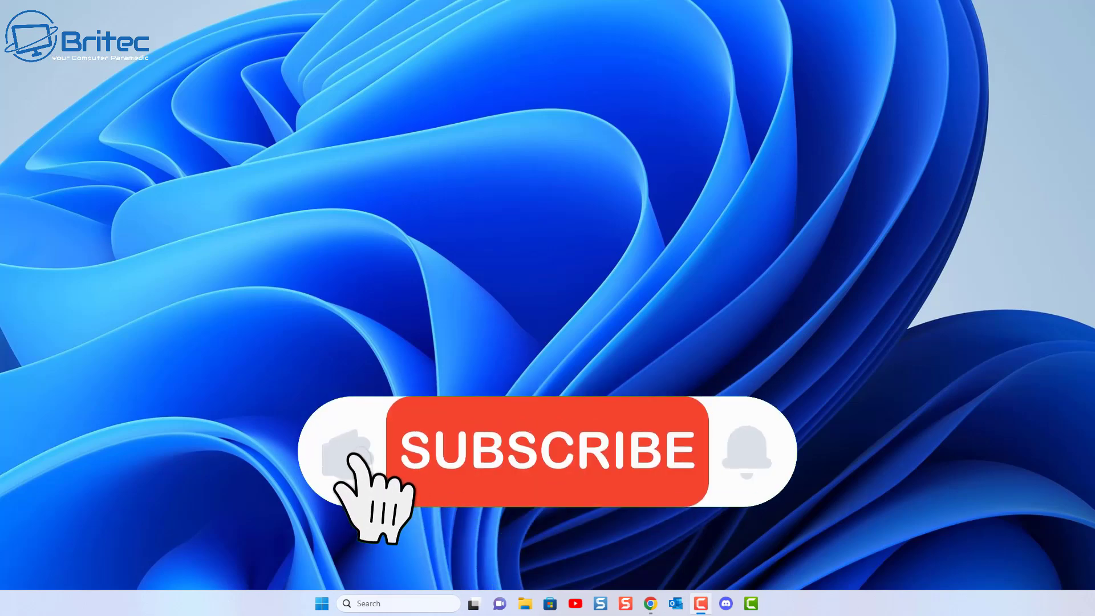